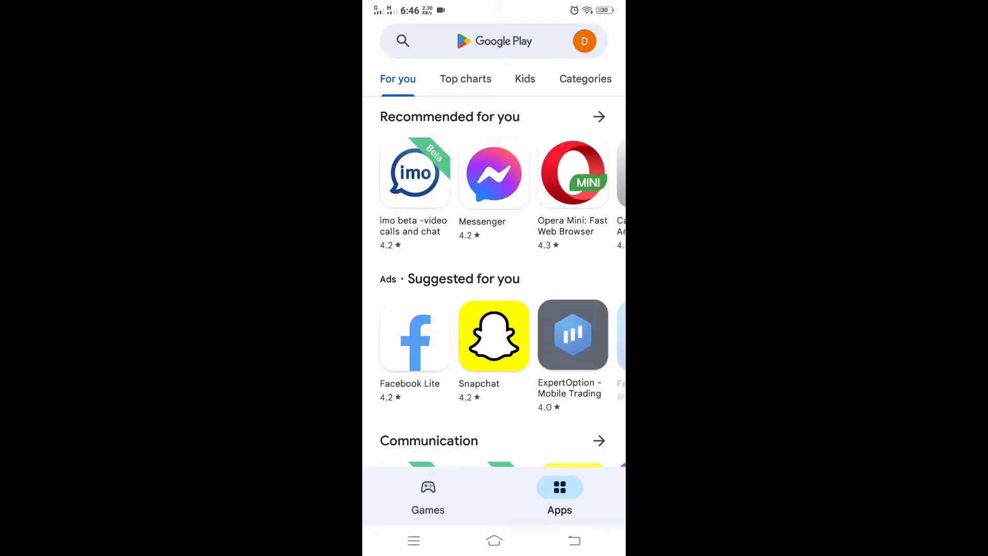
- Search 'fb light', request the Facebook Lite install and check its progress in notifications
click(495, 41)
text(fb)
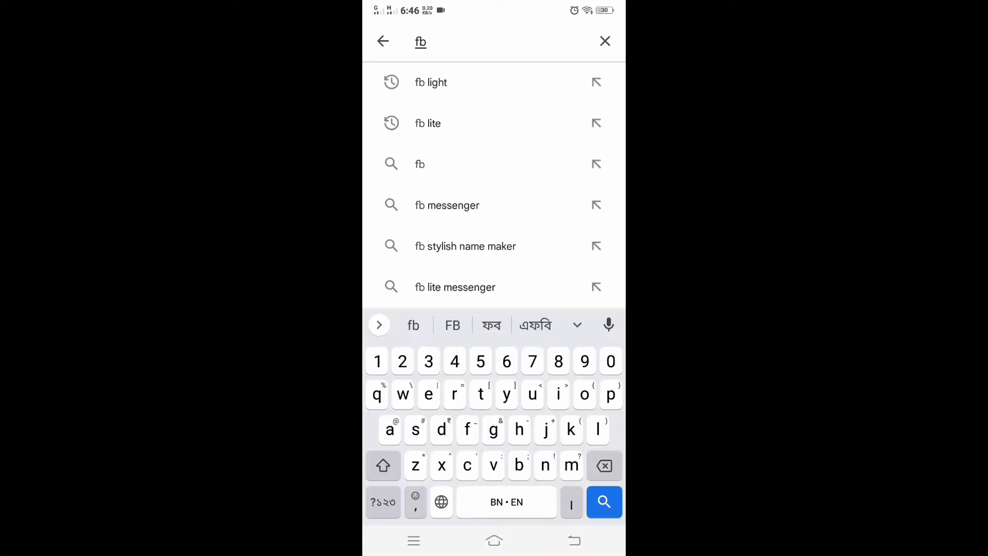
click(464, 80)
click(580, 95)
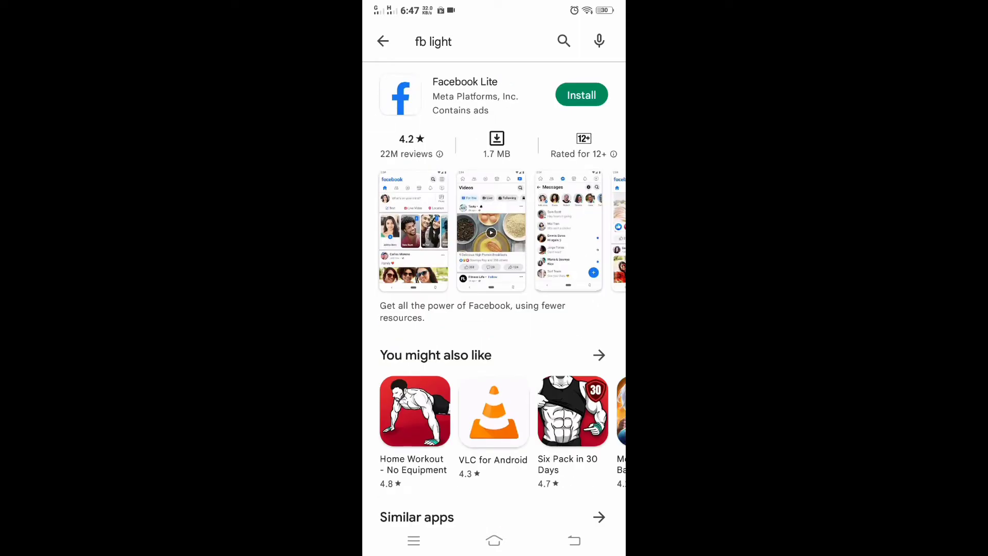
drag(534, 6, 533, 310)
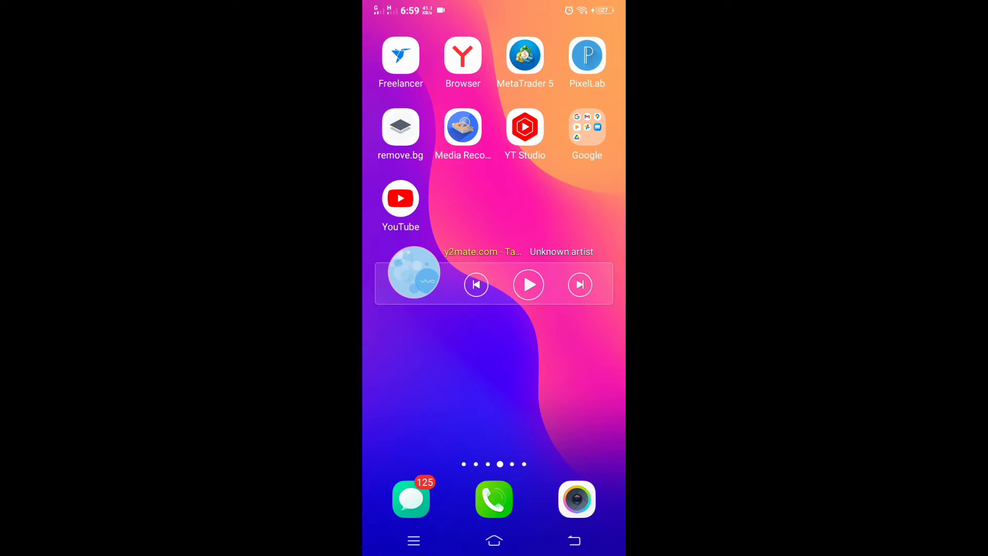
- Reopen the Facebook Lite store page from the home screen and retry the install
drag(432, 344, 588, 347)
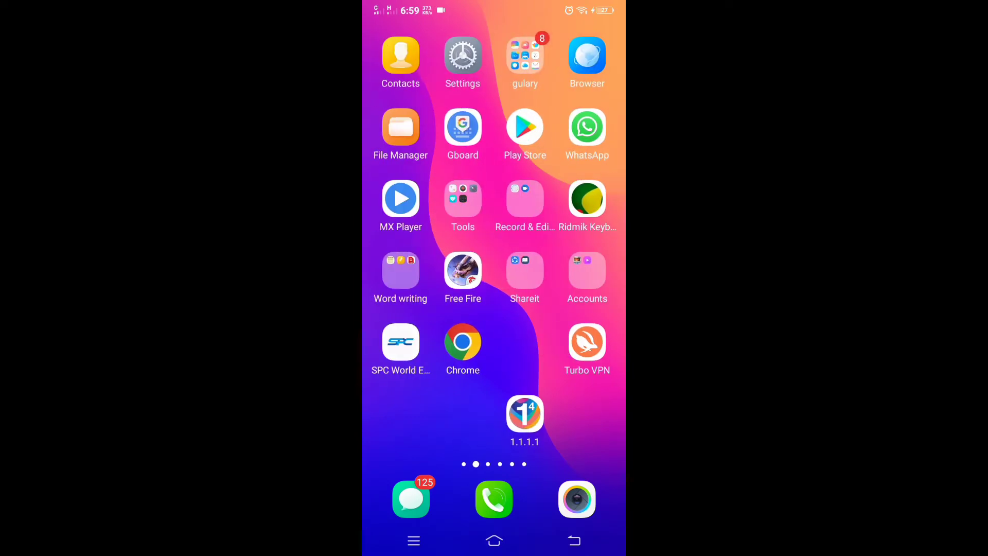
click(525, 128)
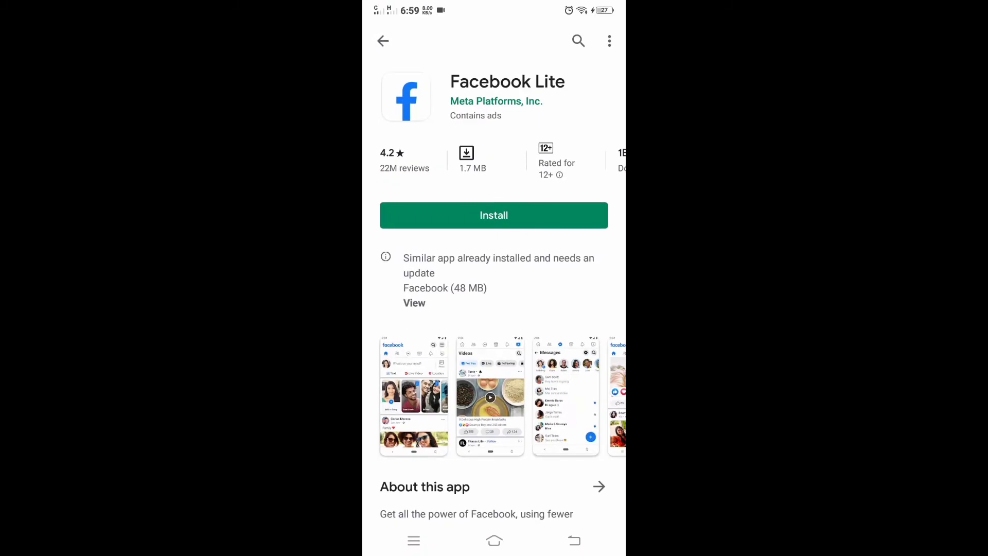
click(494, 215)
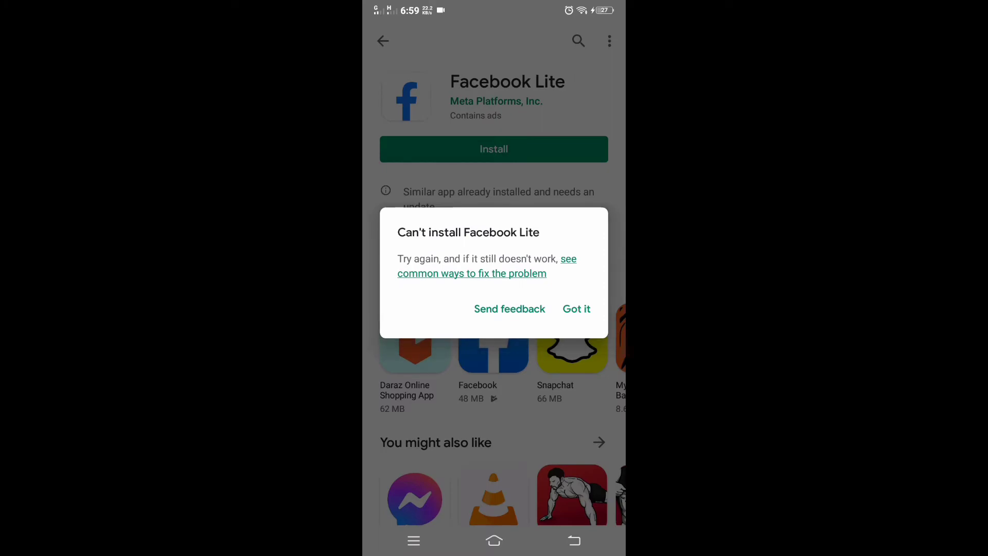
- Close the Play Store and other recent apps, returning to the home screen
click(414, 541)
drag(587, 402, 587, 254)
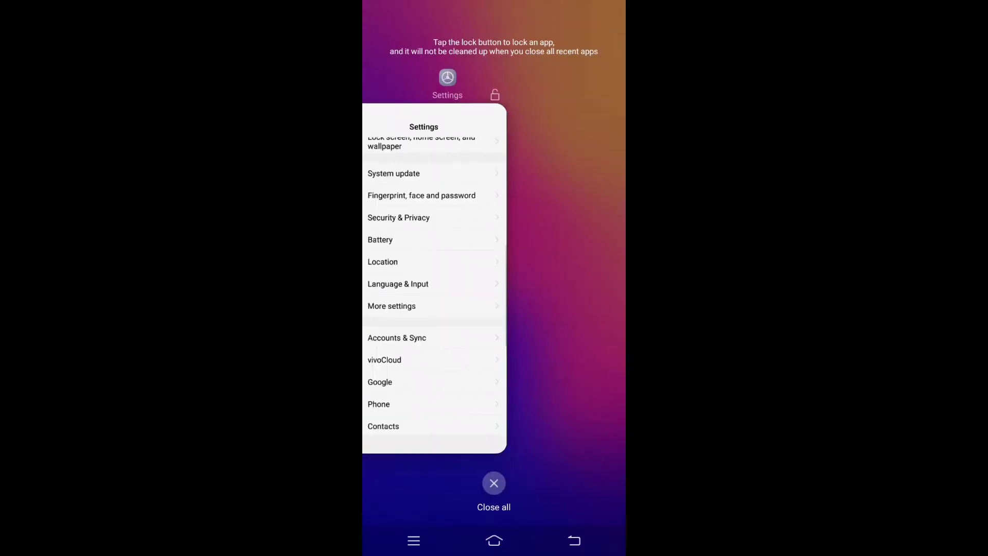
drag(533, 432, 533, 326)
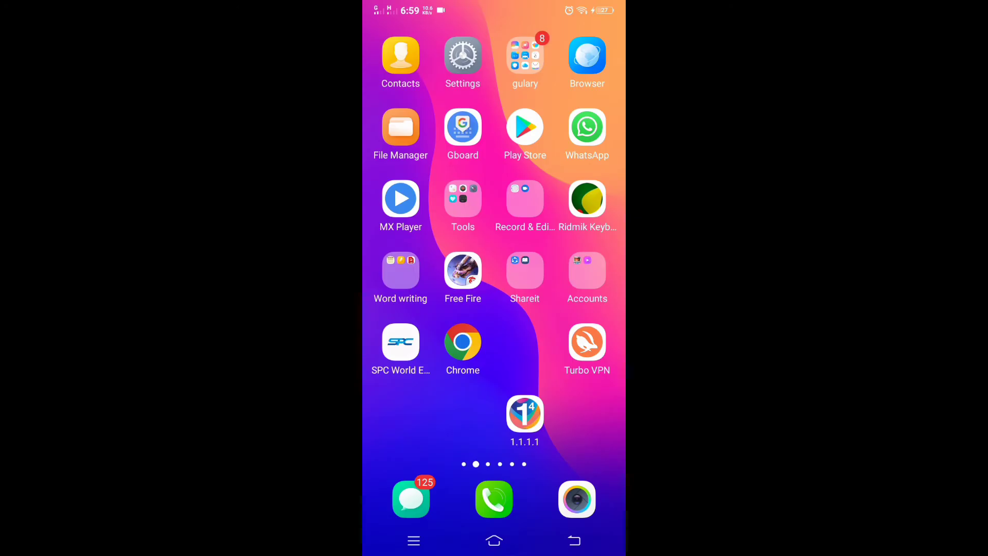
- Relaunch Play Store, search 'fb lite' and start installing Facebook Lite
click(525, 127)
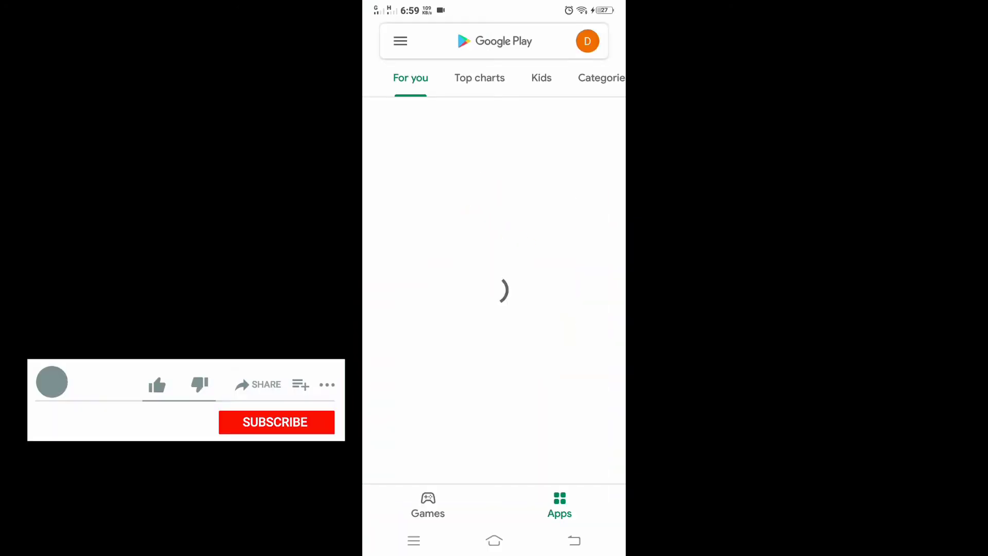
click(495, 41)
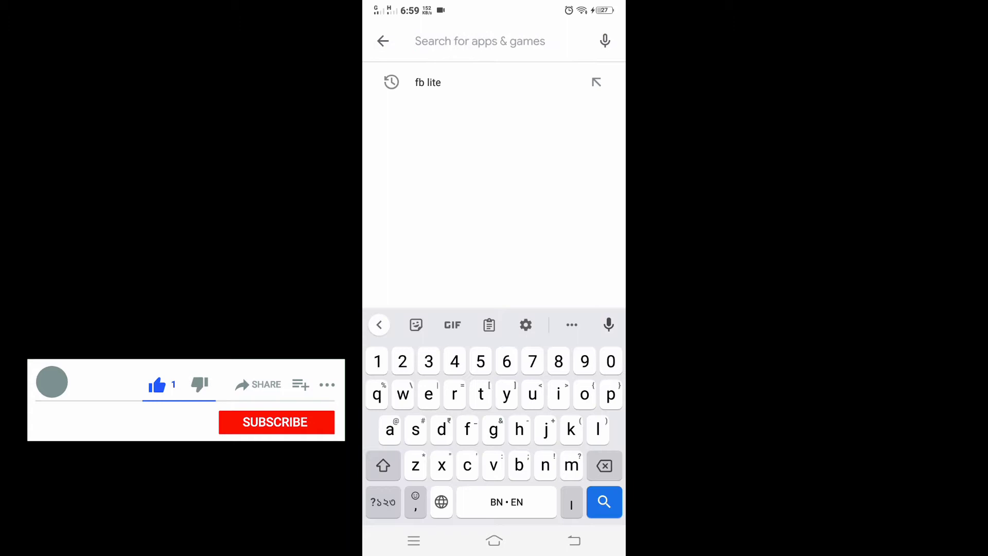
click(428, 82)
click(580, 94)
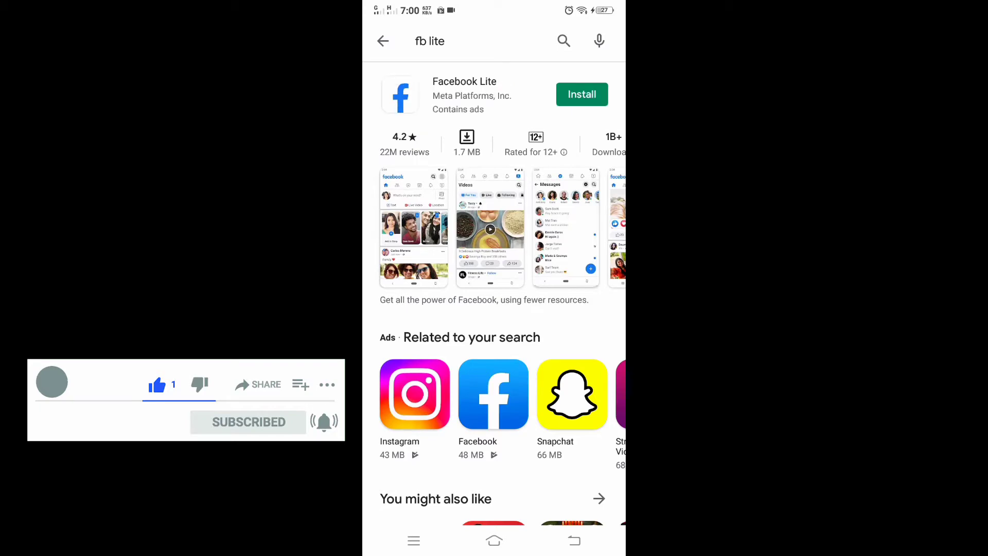
- Acknowledge the 'Can't install Facebook Lite' notice from notifications and retry the install
drag(494, 4, 494, 309)
click(494, 280)
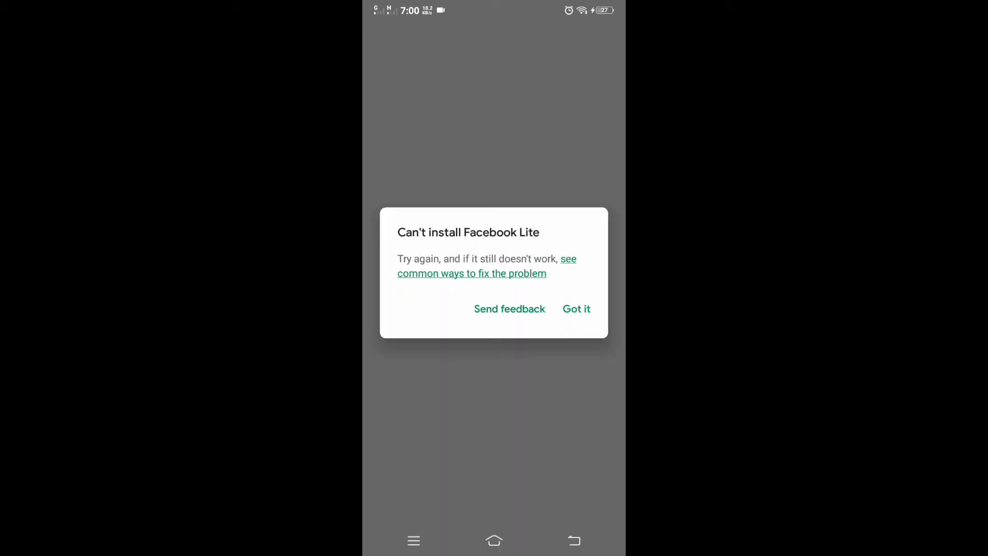
click(577, 309)
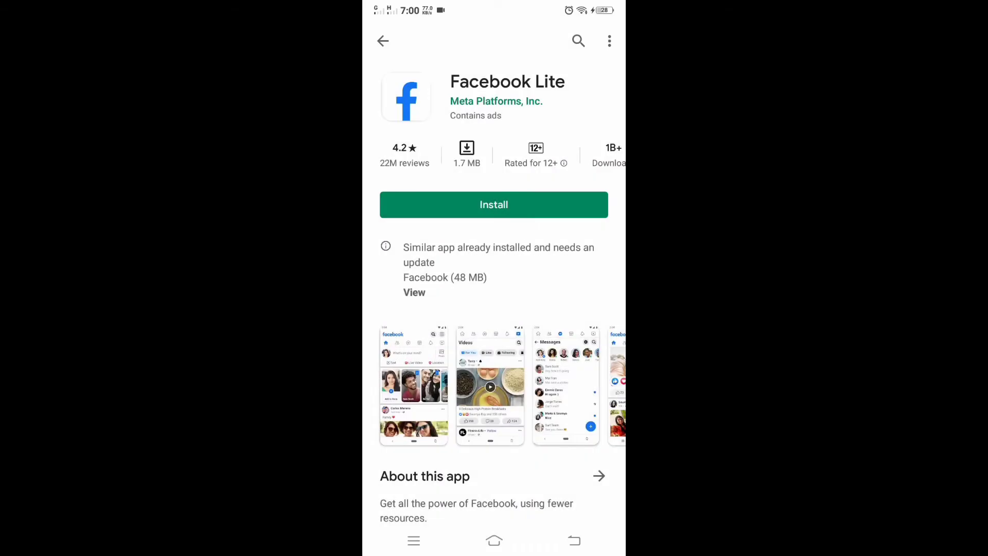
click(494, 205)
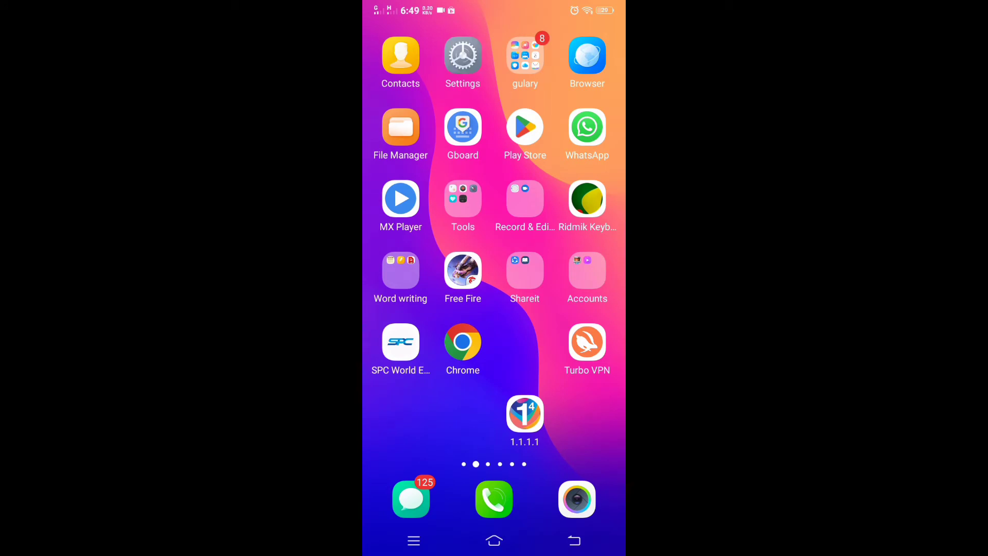
- Reach the App manager's installed apps list via Settings > More settings
click(462, 57)
scroll(586, 340, down, 3)
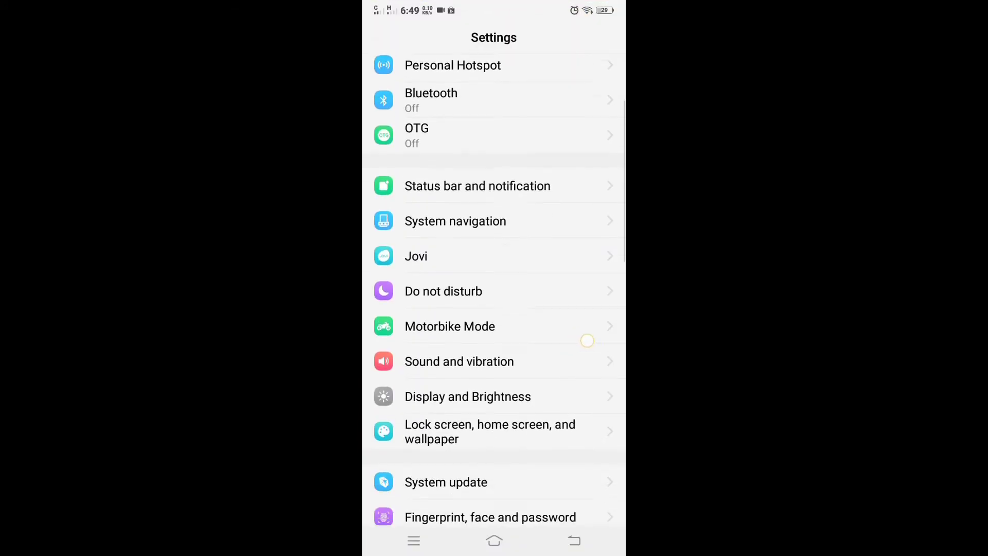
scroll(578, 415, down, 5)
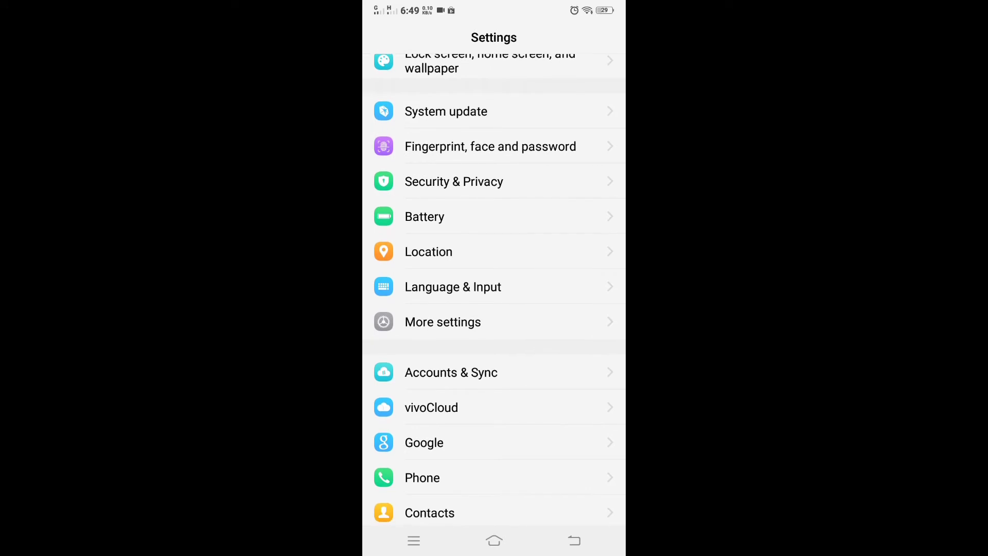
click(442, 321)
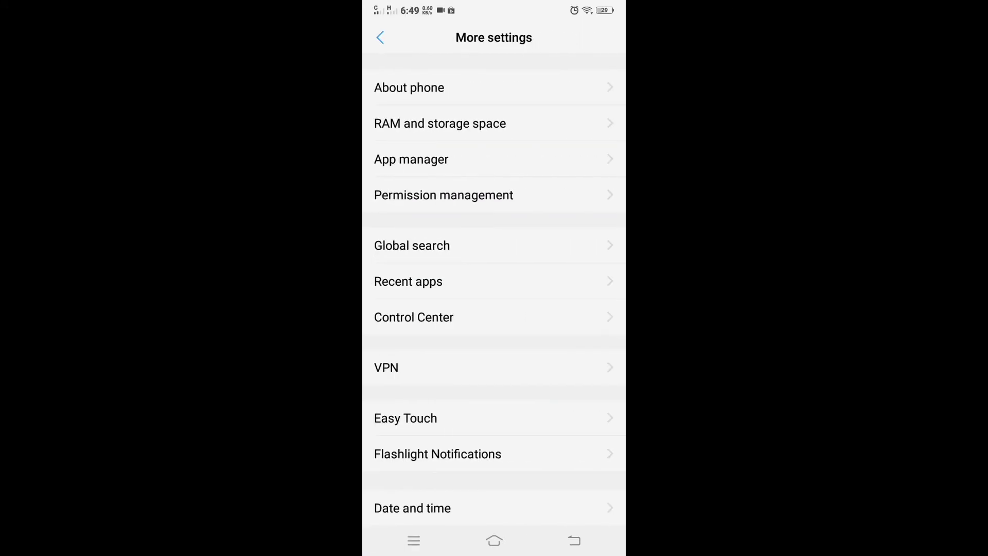
click(411, 159)
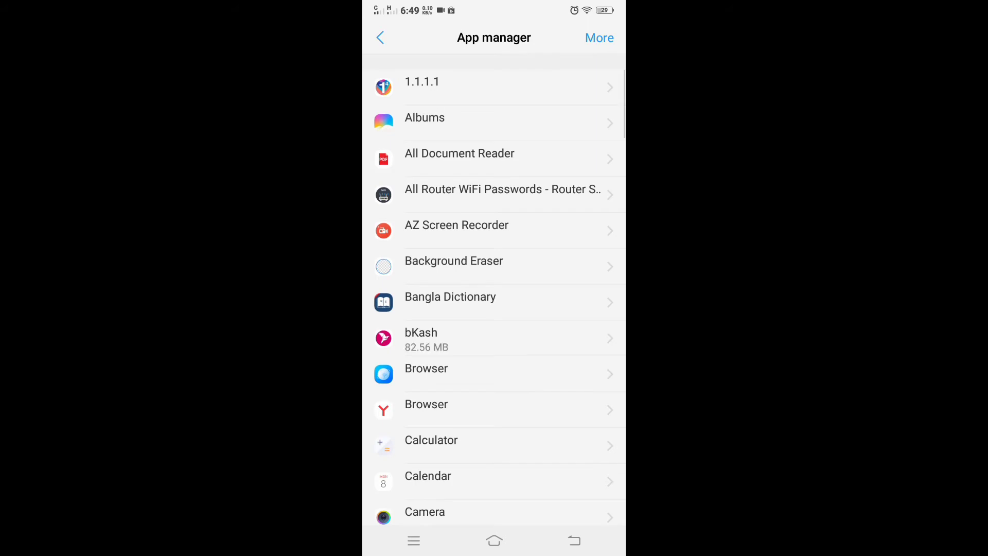
scroll(569, 371, down, 7)
scroll(608, 256, down, 3)
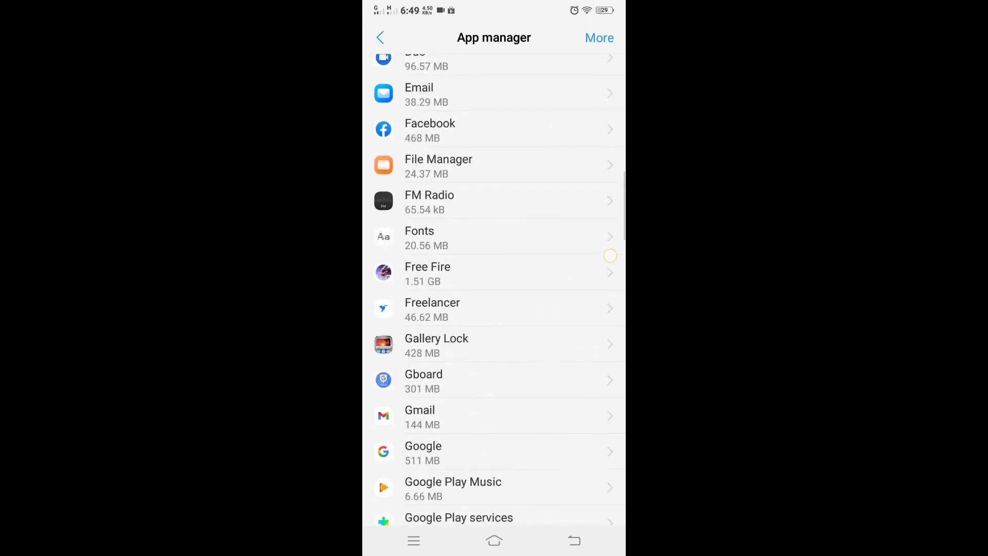
scroll(598, 223, down, 3)
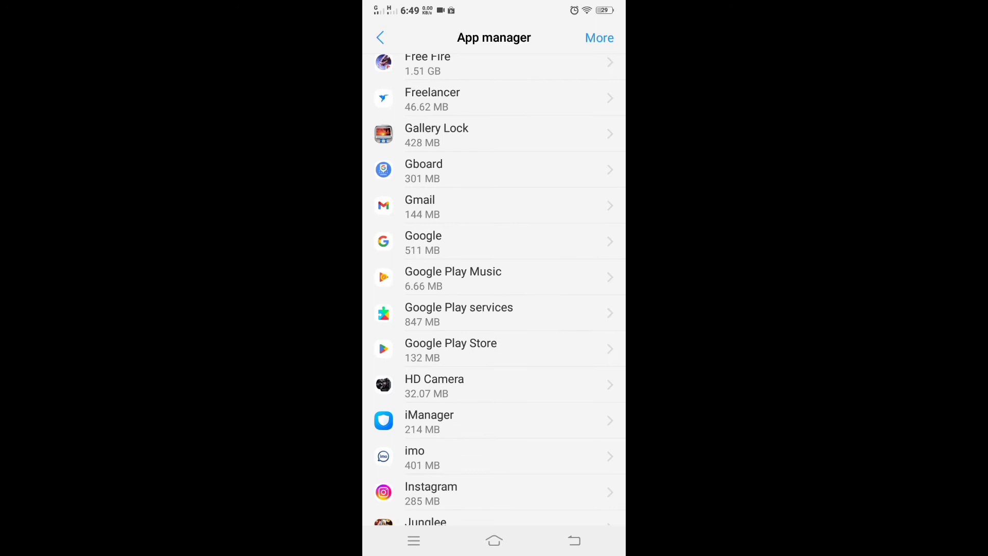
- Clear Google Play Store's app data in its Storage page and return to its app info
click(515, 345)
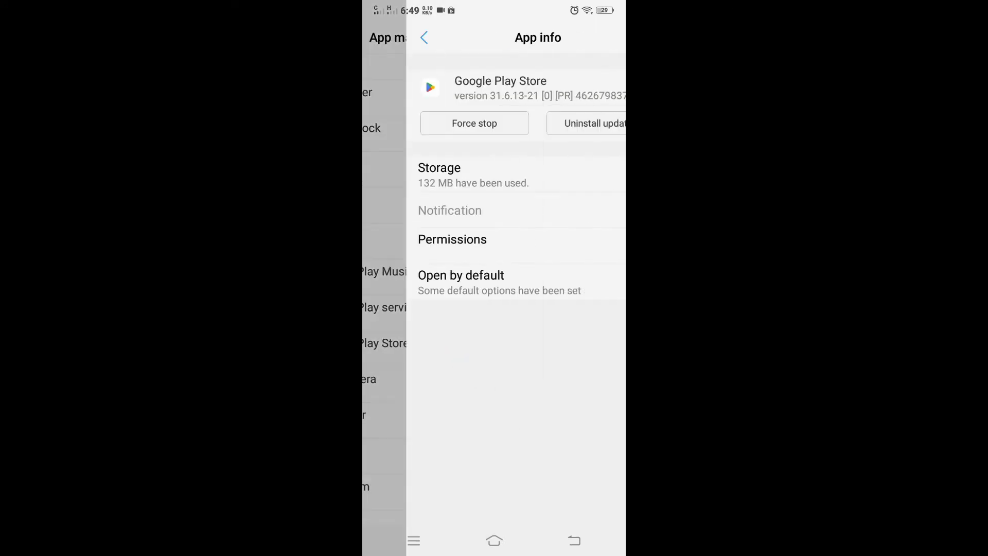
click(494, 177)
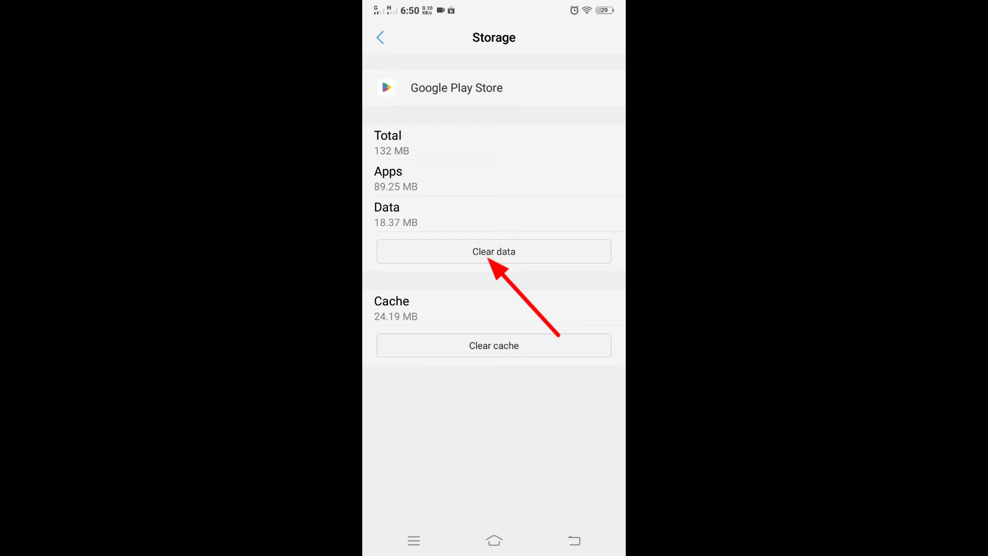
click(514, 252)
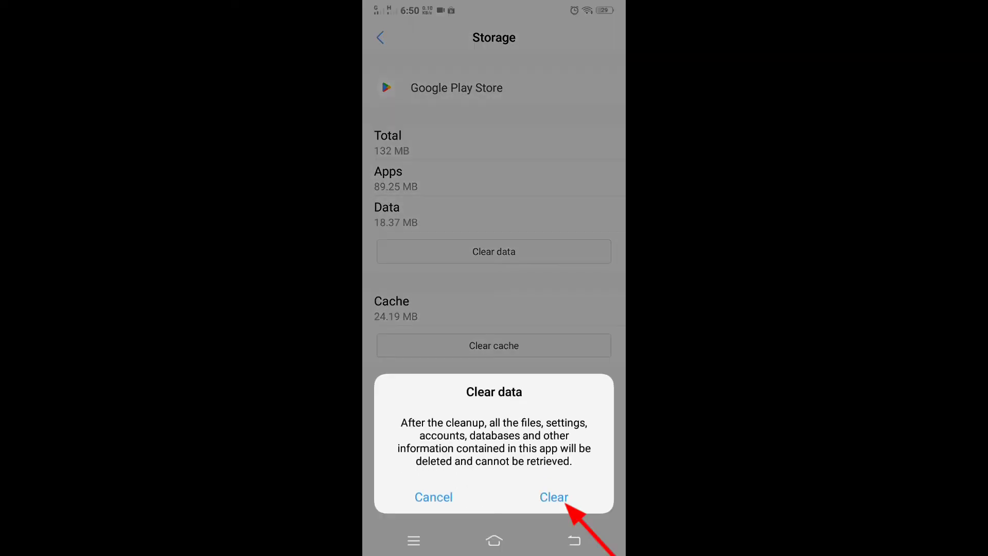
click(554, 496)
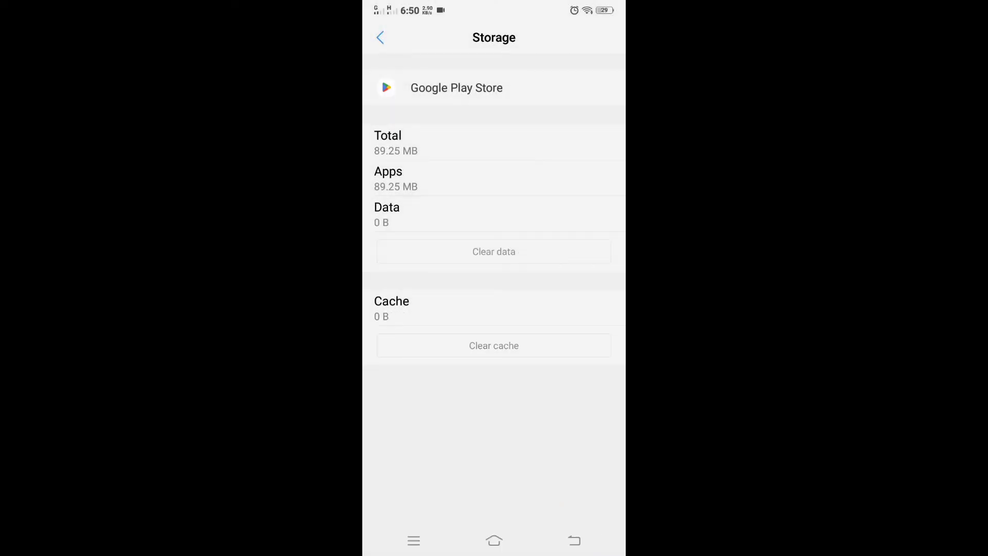
click(380, 37)
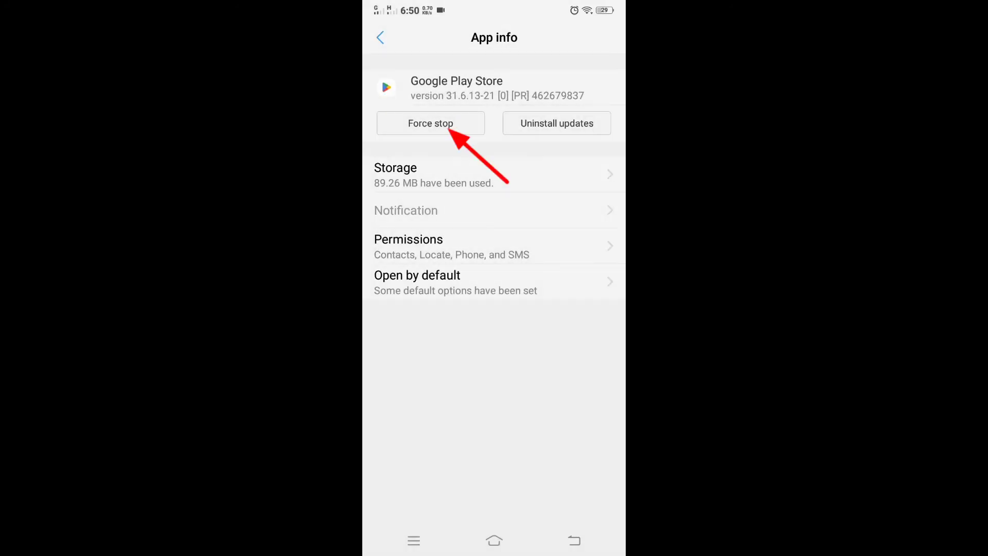
- Force stop Google Play Store and uninstall its updates, reverting to factory version 14.9.70
click(430, 124)
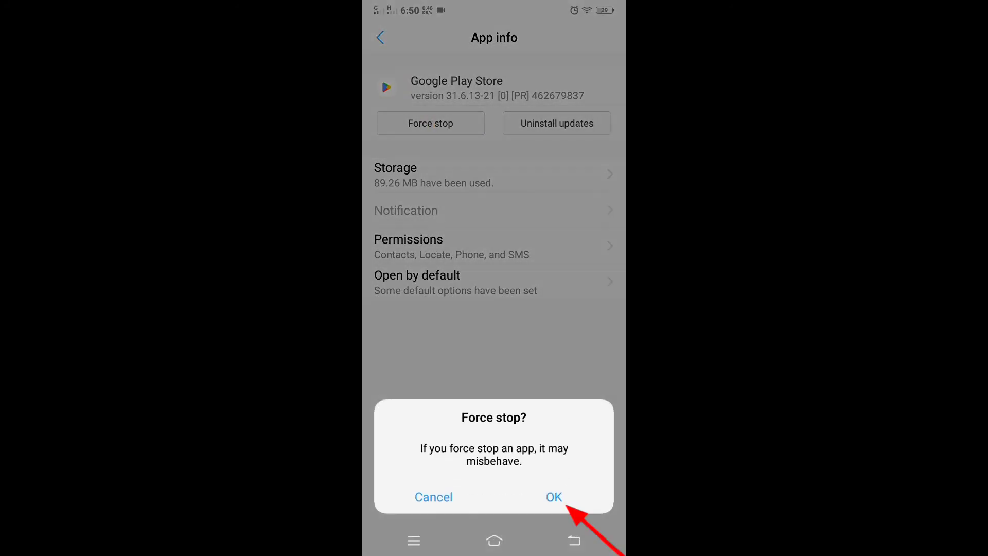
click(554, 496)
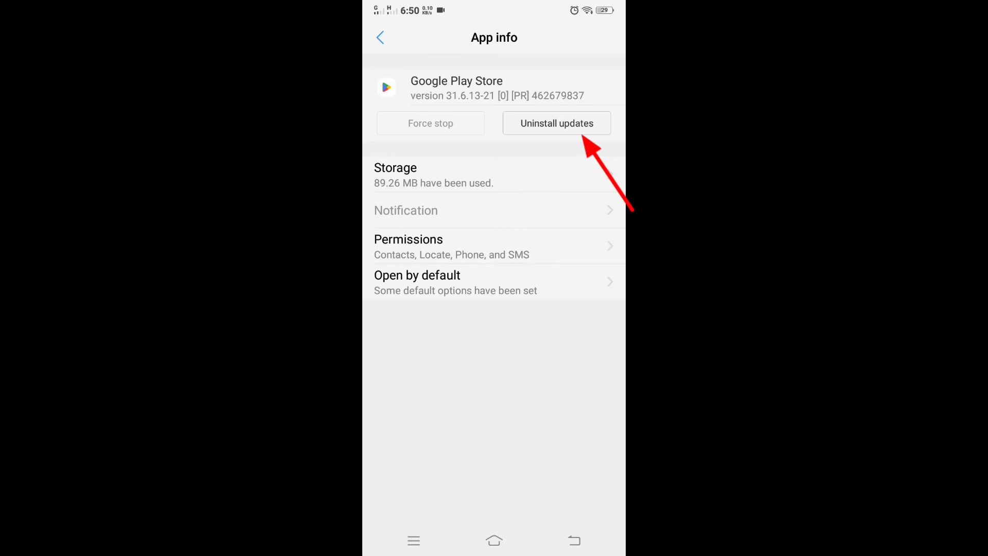
click(557, 124)
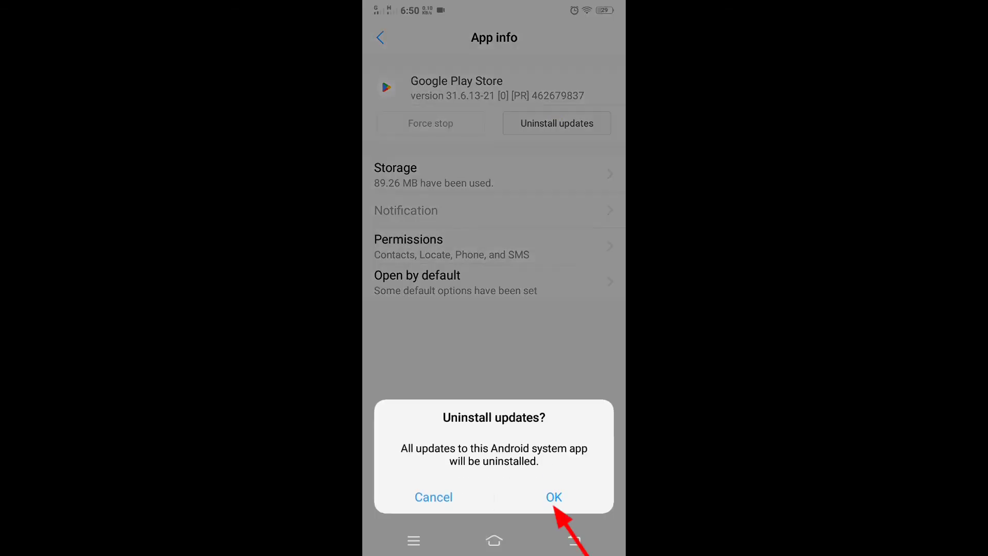
click(553, 496)
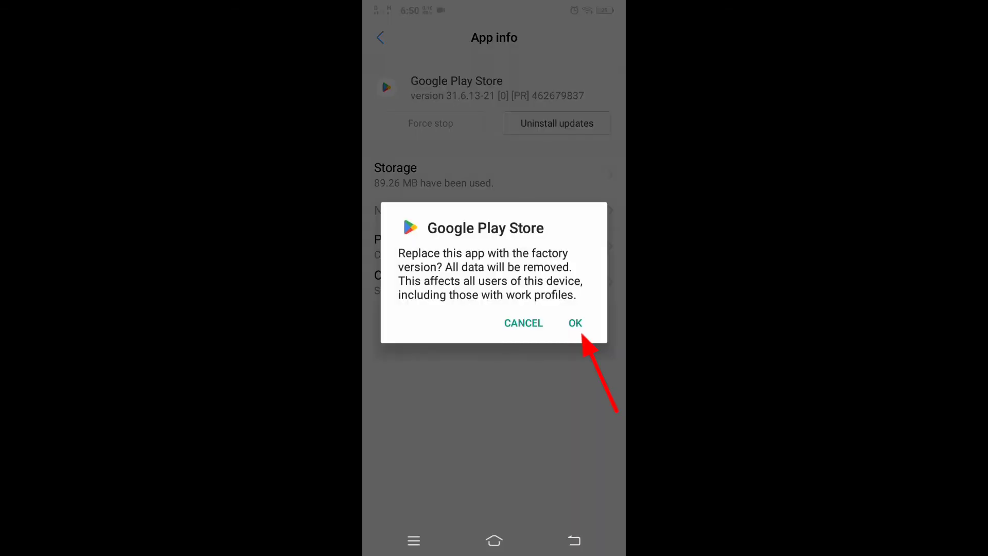
click(576, 323)
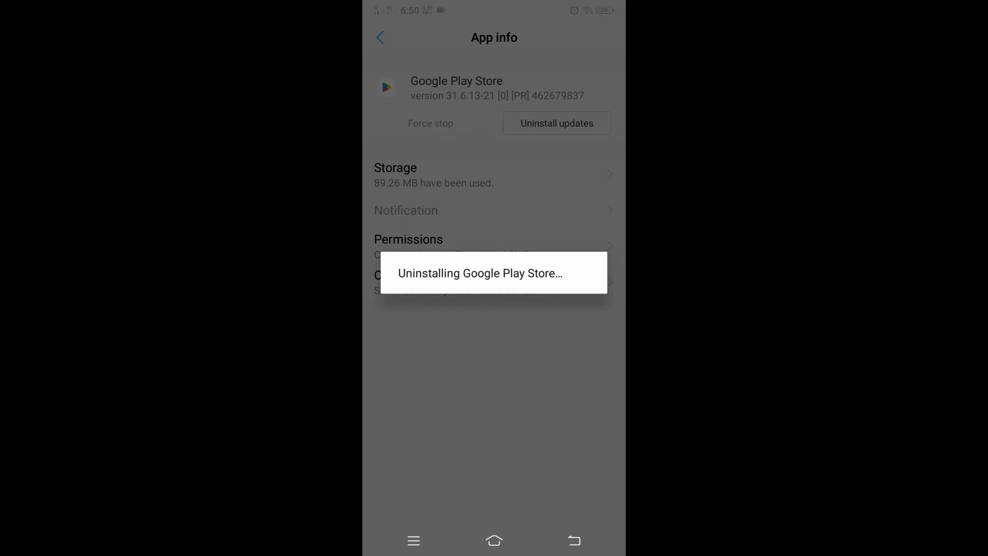
click(382, 41)
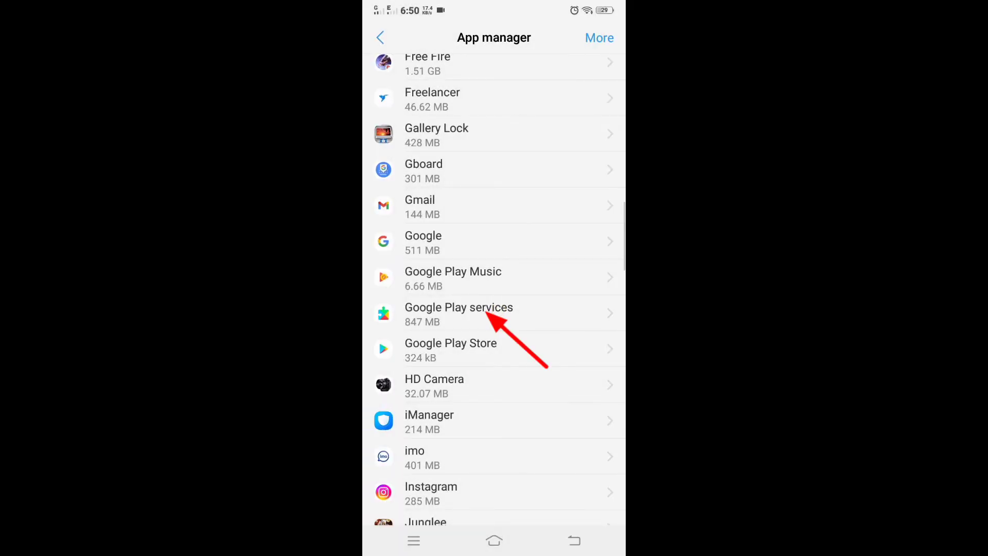
- Clear Google Play services' cache and all its data from its Storage page
click(459, 312)
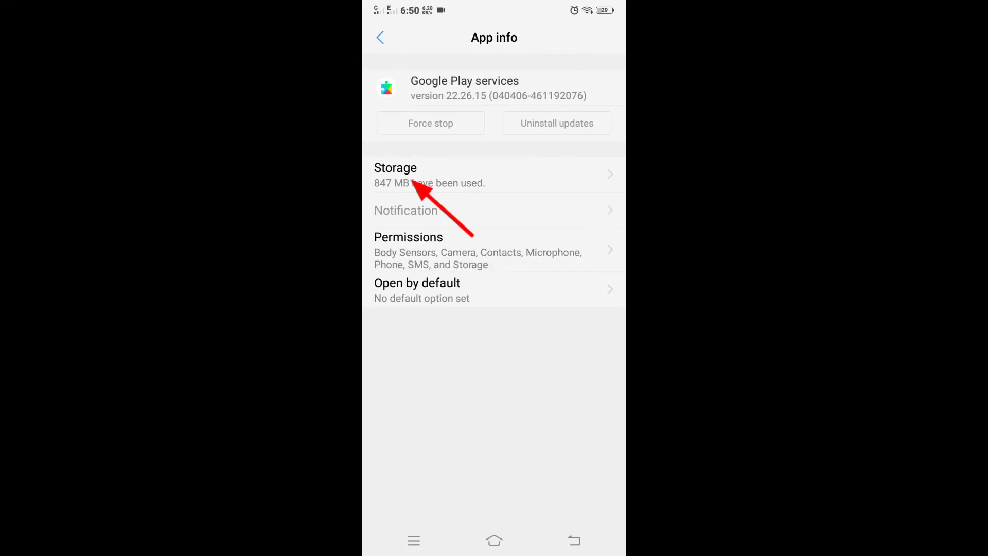
click(432, 175)
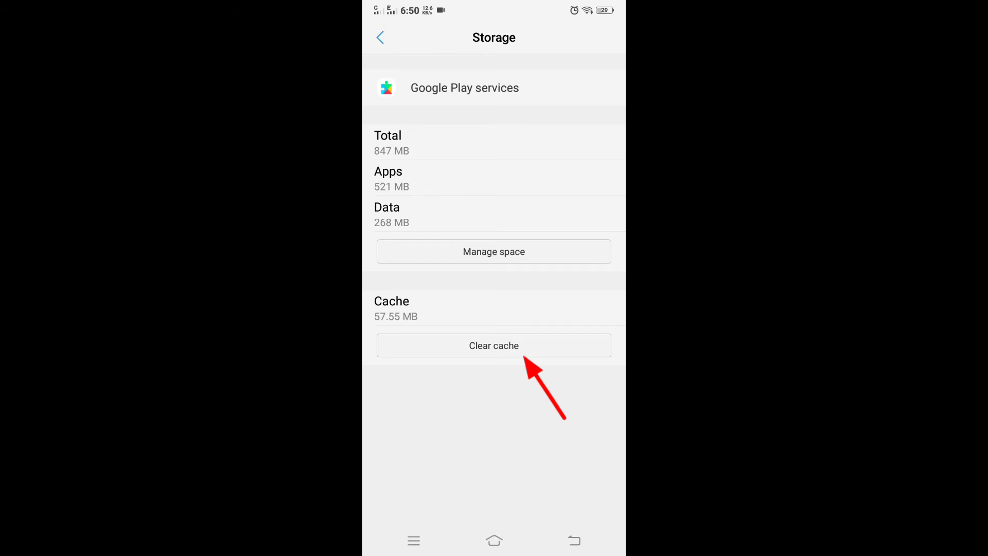
click(494, 345)
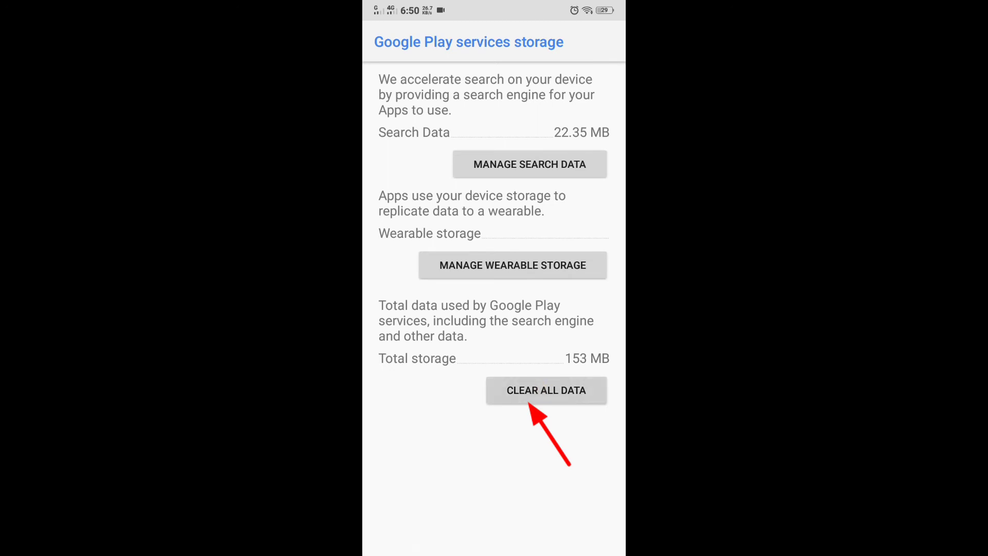
click(575, 315)
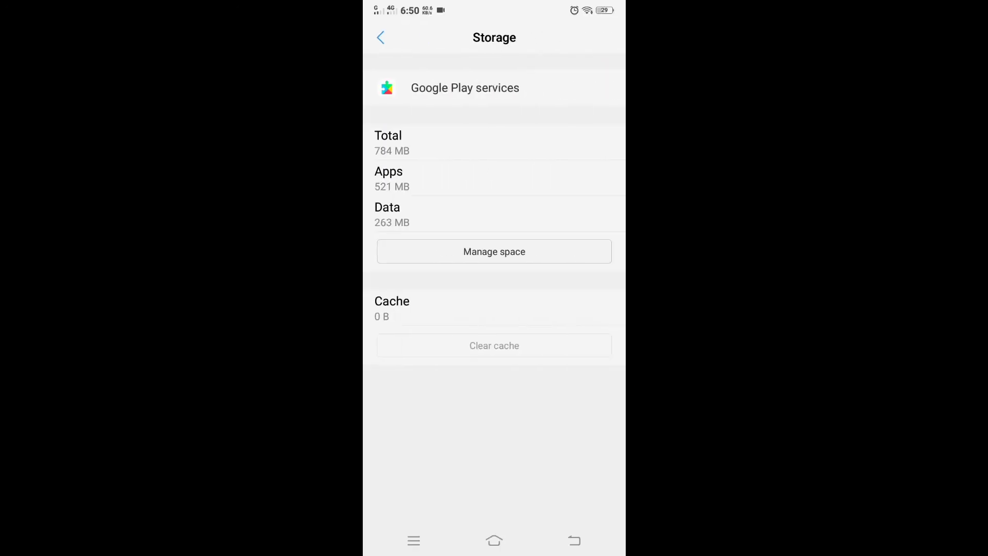
key(Escape)
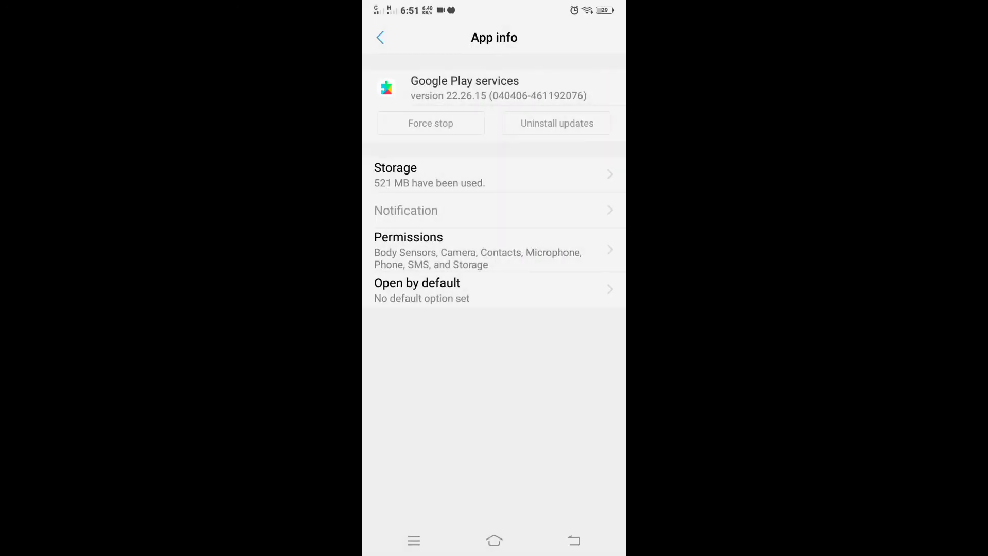
- Show system processes in the app list and locate Download manager
click(575, 541)
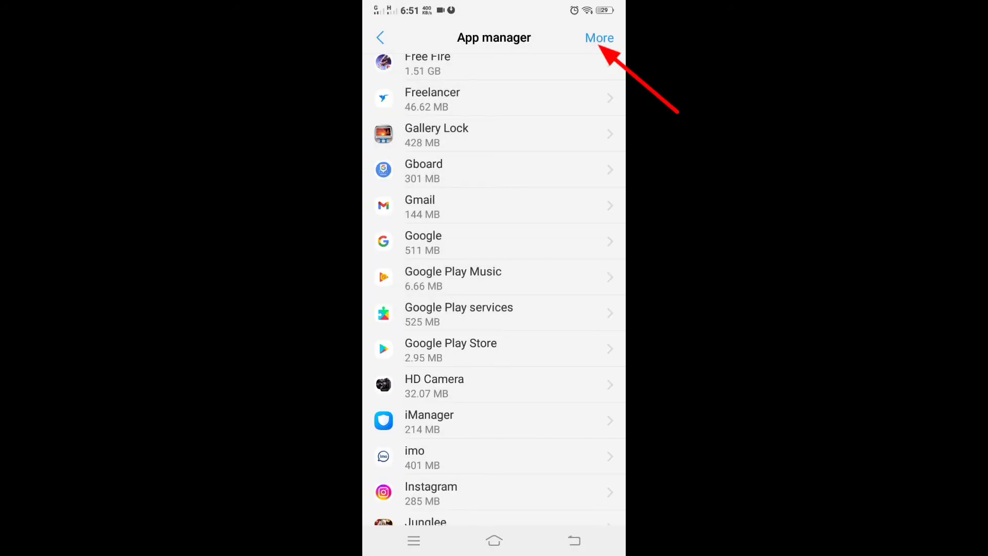
click(599, 37)
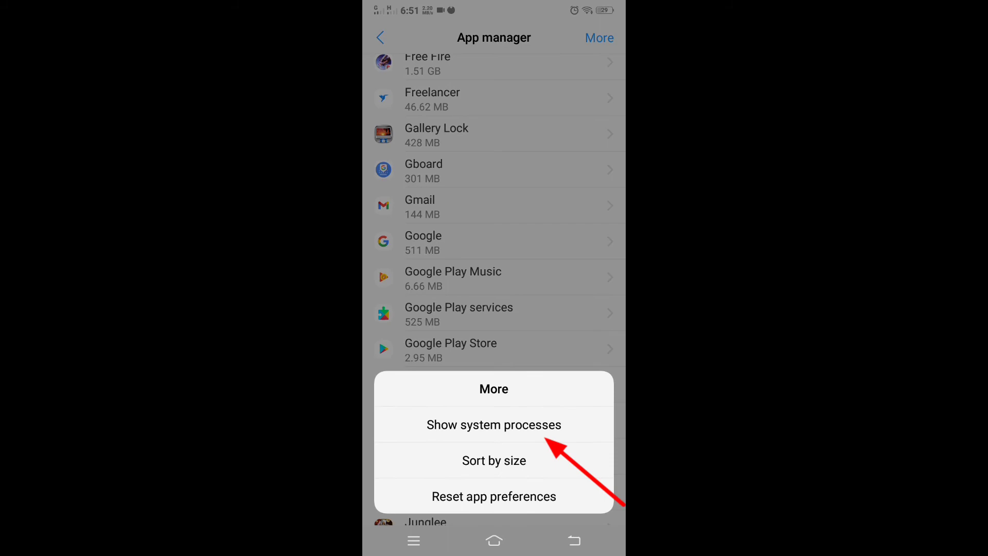
click(526, 424)
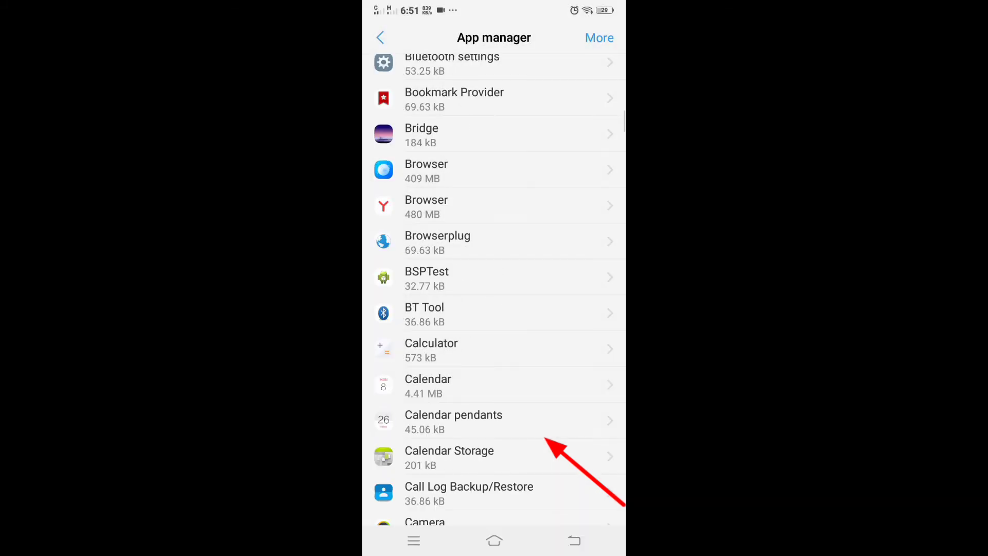
scroll(563, 363, down, 1)
scroll(562, 363, down, 3)
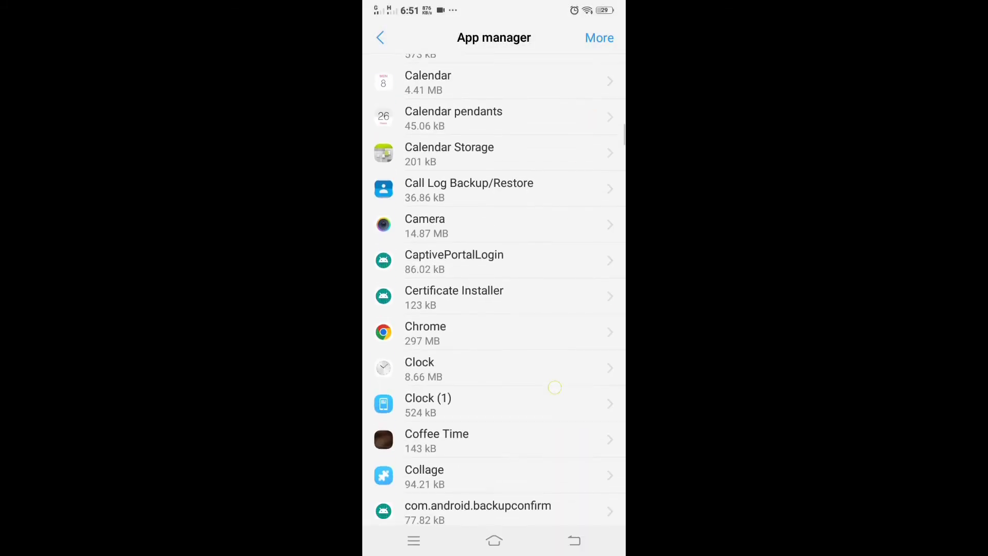
scroll(551, 391, down, 5)
scroll(495, 291, down, 5)
scroll(494, 290, down, 5)
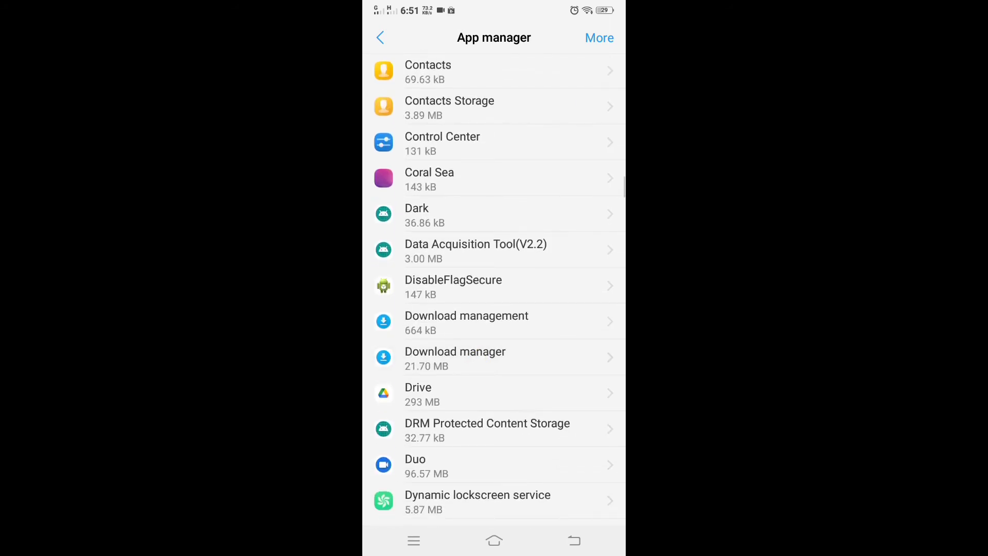
click(455, 358)
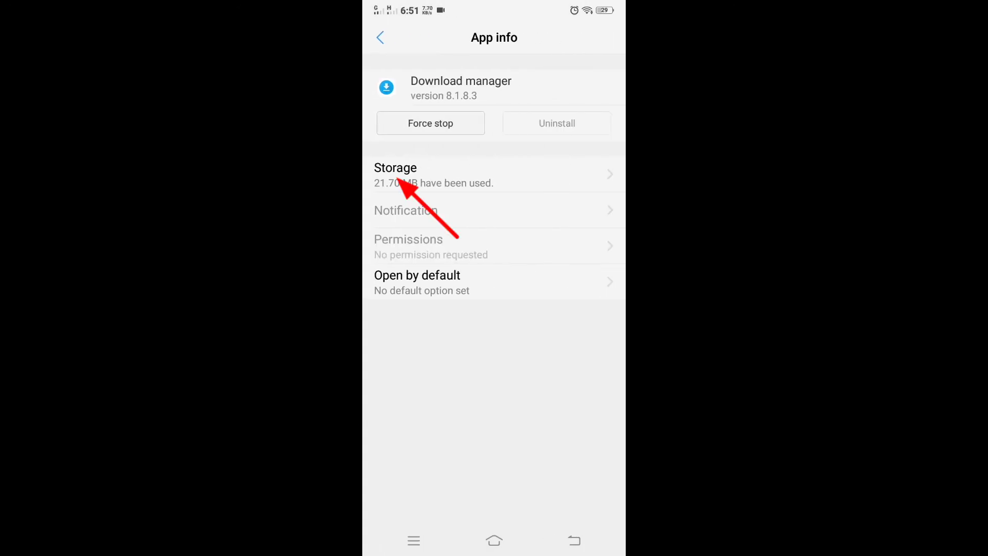
- Clear Download manager's data in Storage, then back out toward the main settings
click(409, 175)
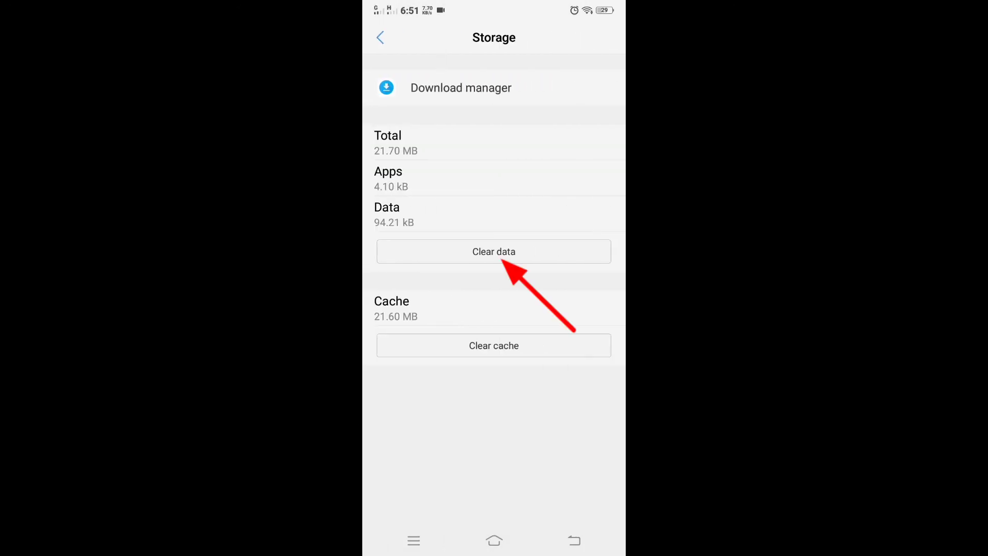
click(495, 252)
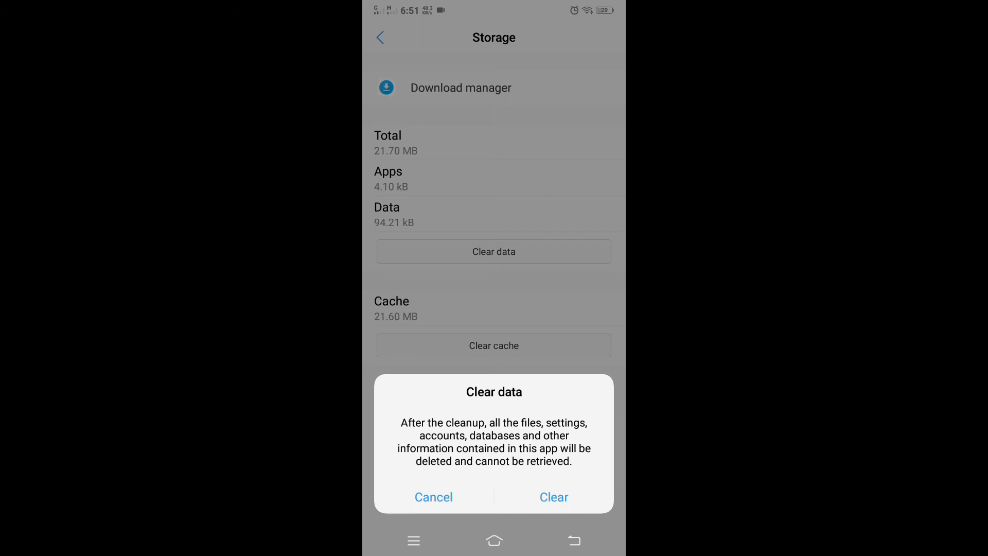
click(554, 496)
click(574, 540)
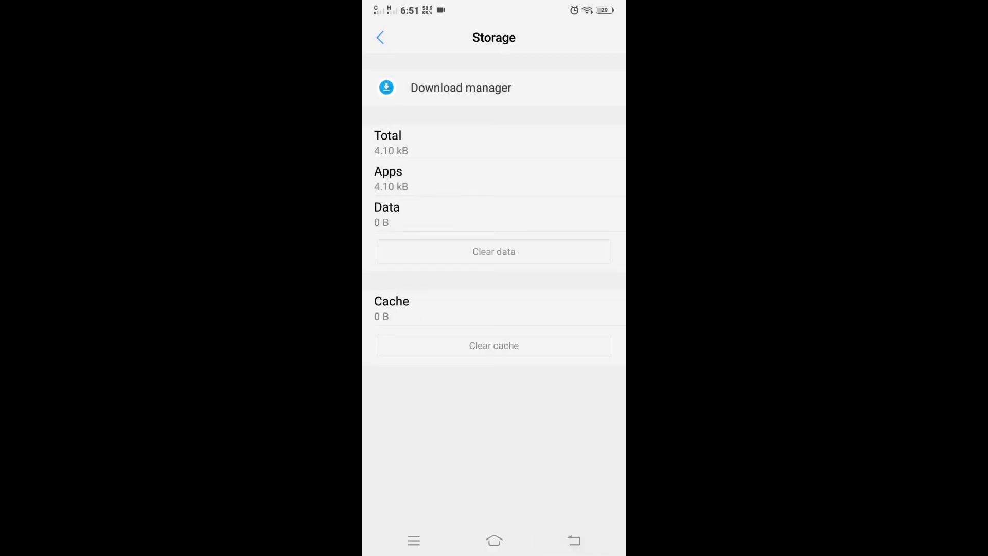
click(574, 540)
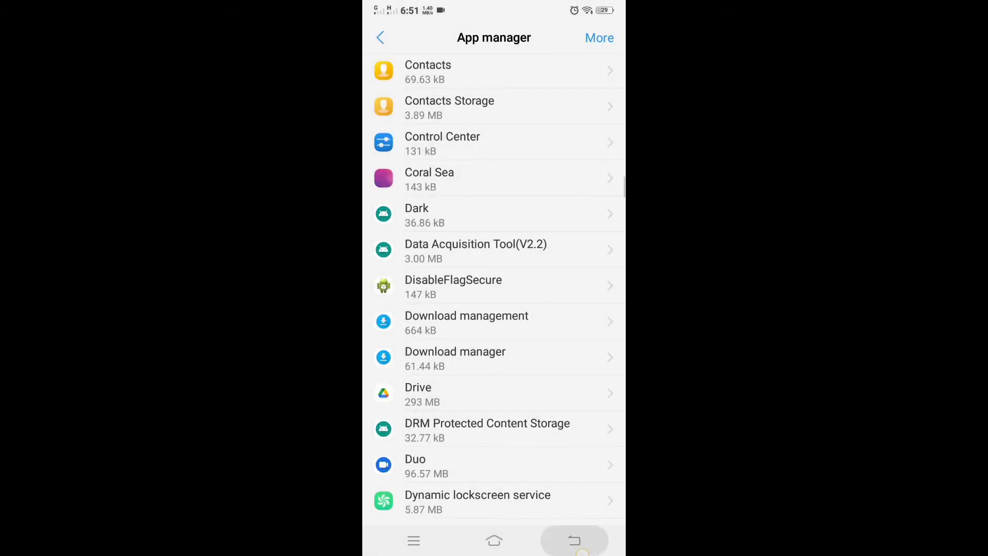
click(574, 540)
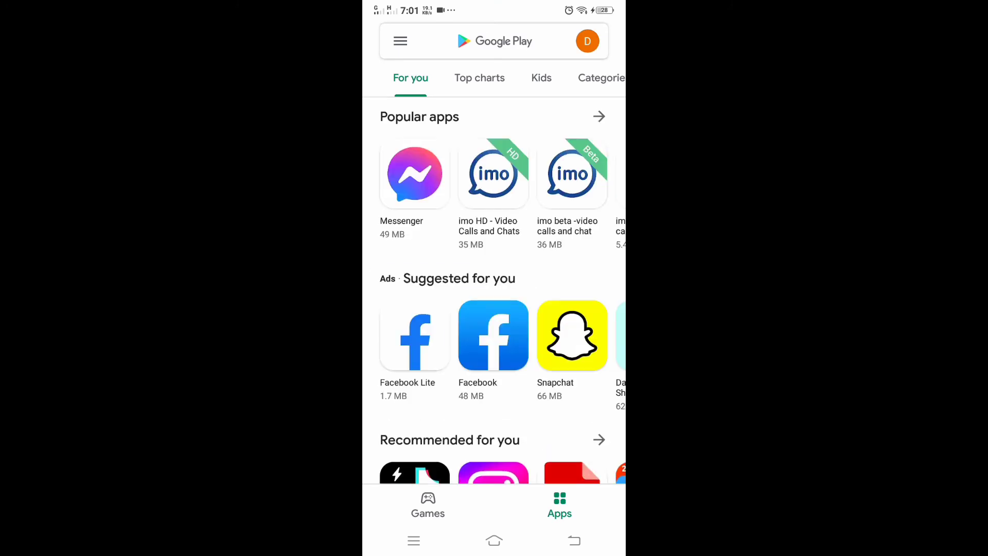
- Search 'fb lite' again and install Facebook Lite successfully, returning to its store page
click(494, 41)
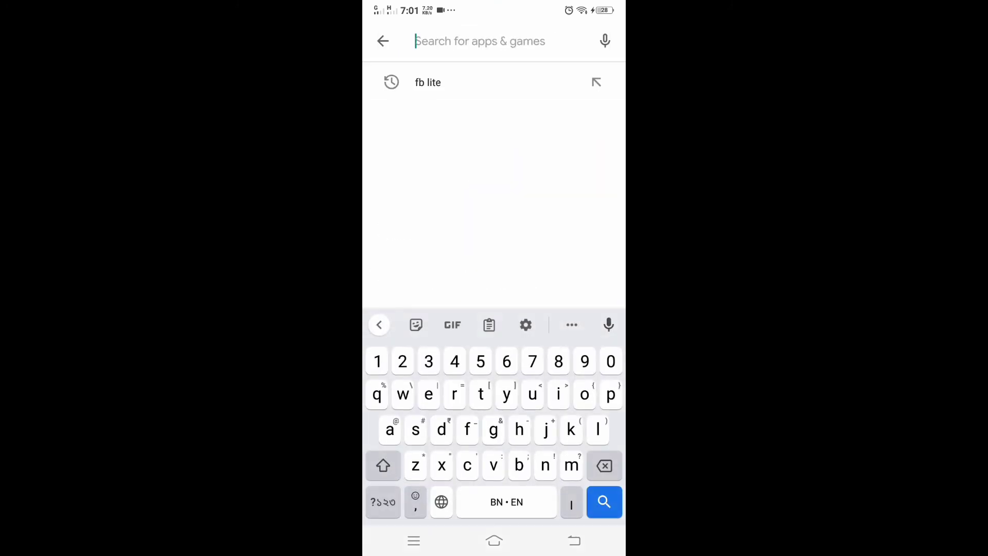
click(428, 83)
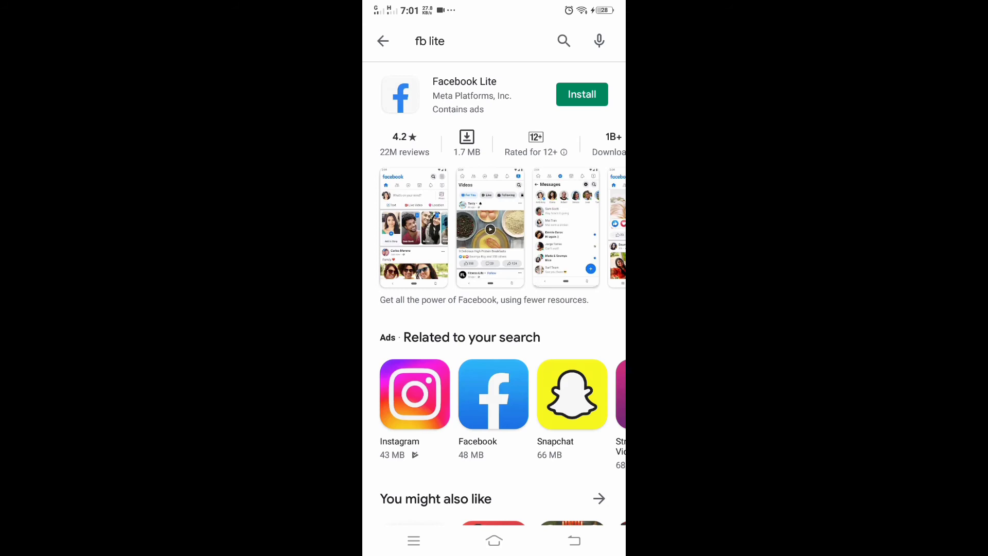
click(582, 95)
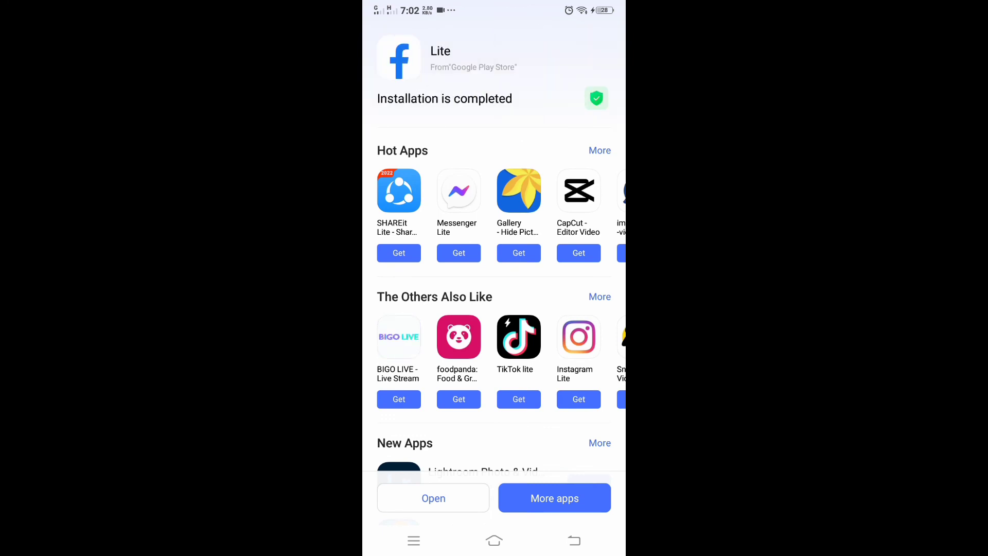
click(575, 541)
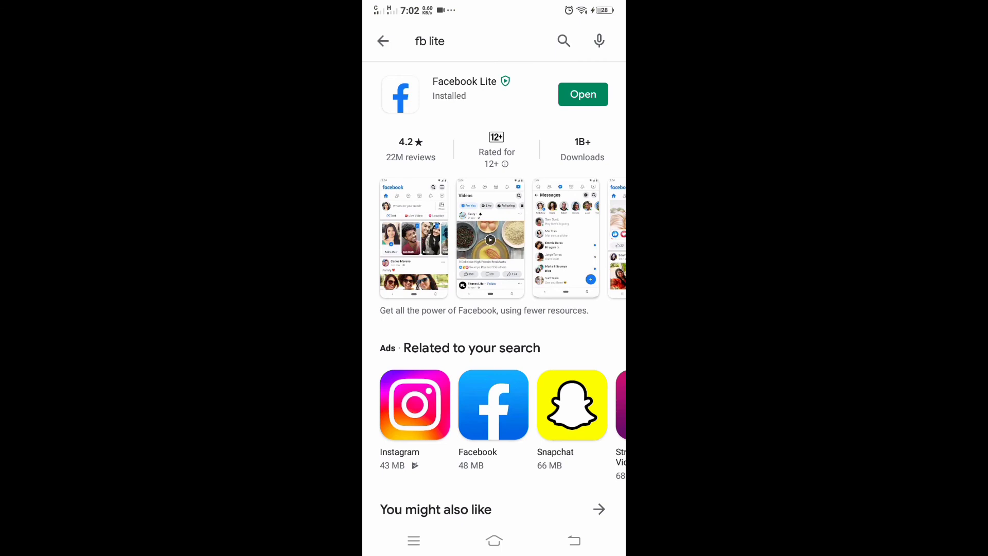